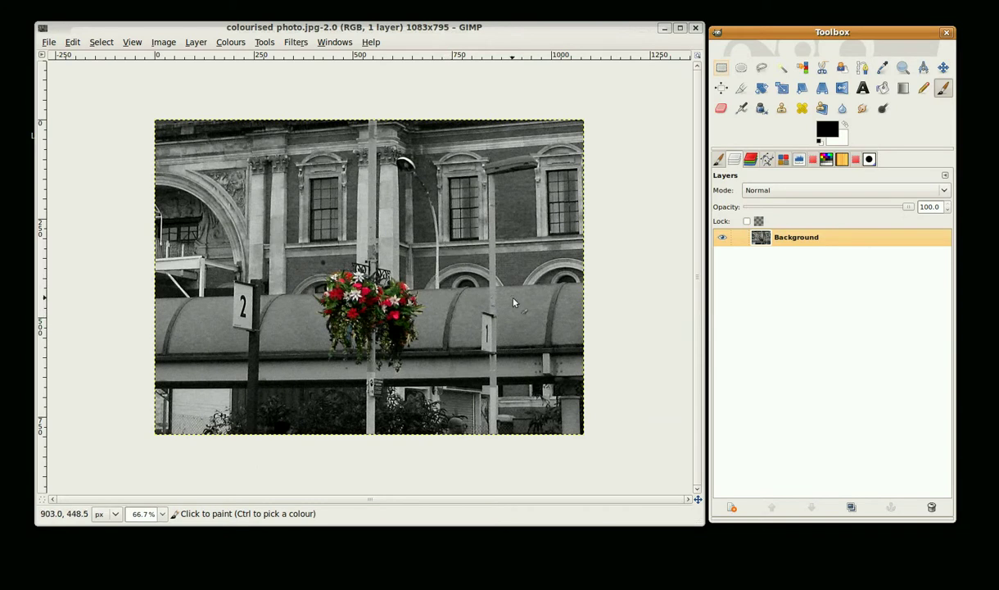
# - Close the finished colourised example photo so the original img_0416.jpg is shown
pyautogui.click(48, 43)
pyautogui.click(92, 271)
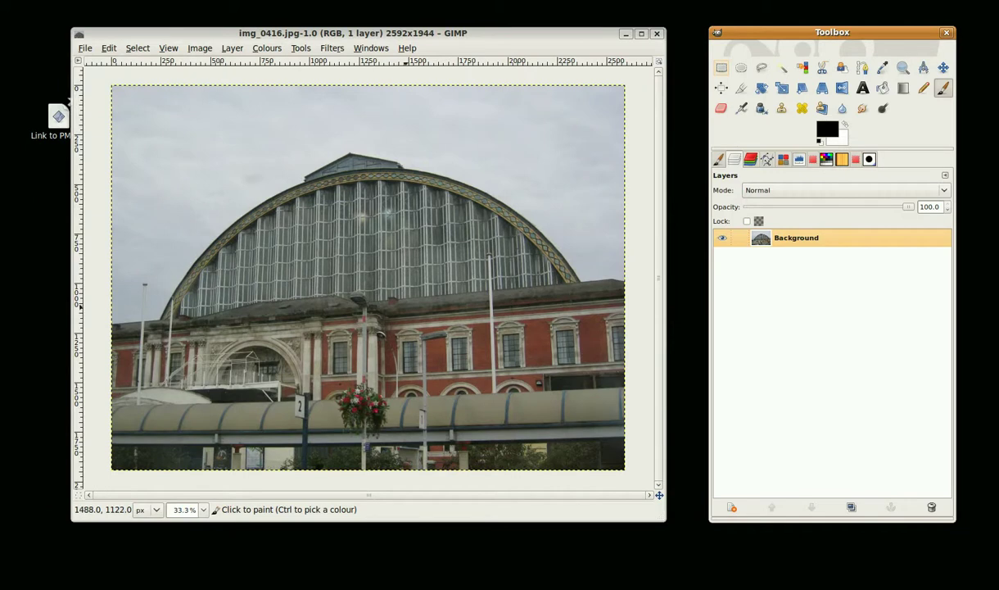
# - Sharpen the station photo with the Smart Redux filter at default settings
pyautogui.click(332, 48)
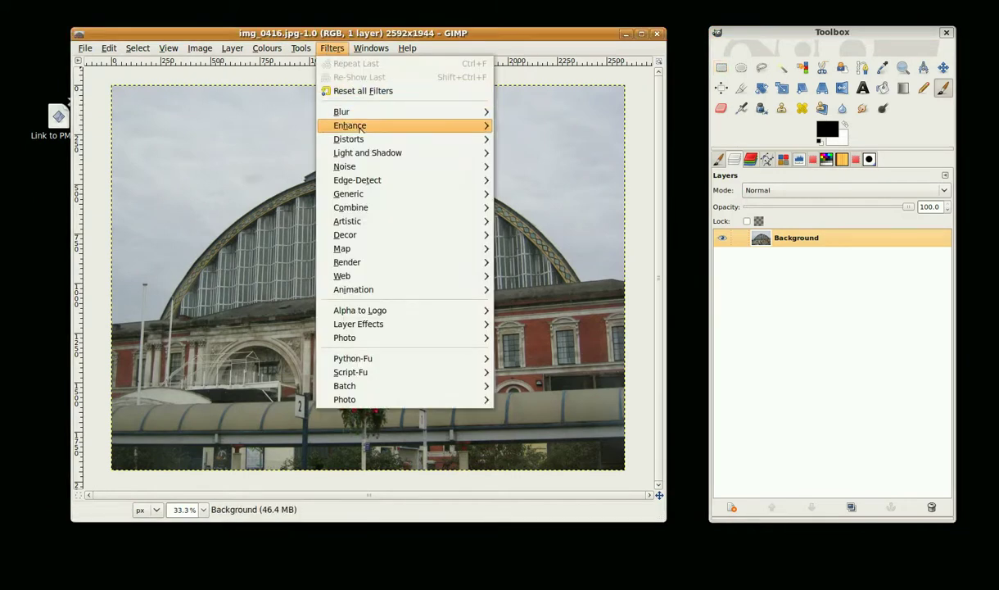
pyautogui.moveTo(350, 125)
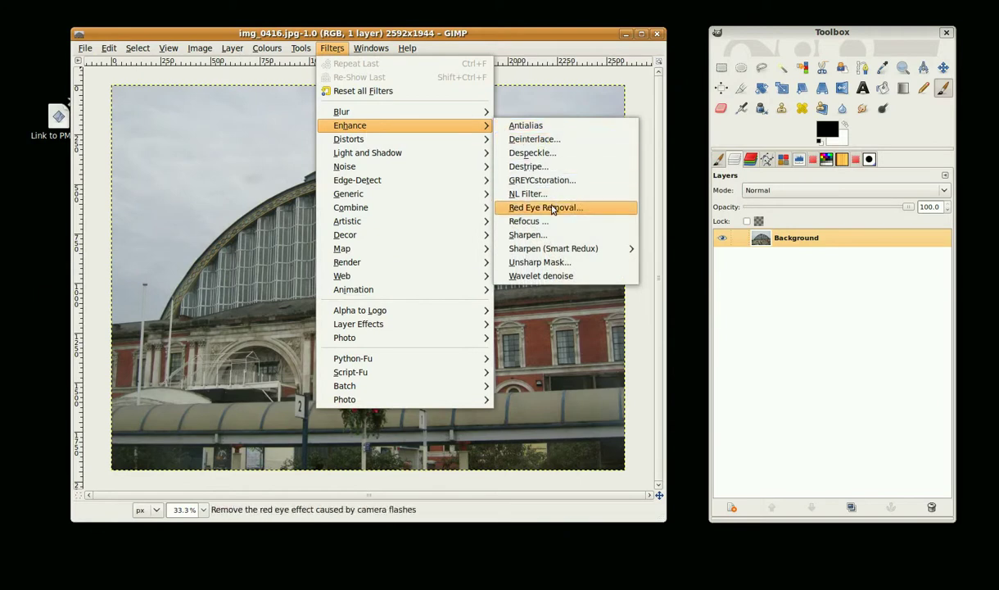
pyautogui.moveTo(554, 248)
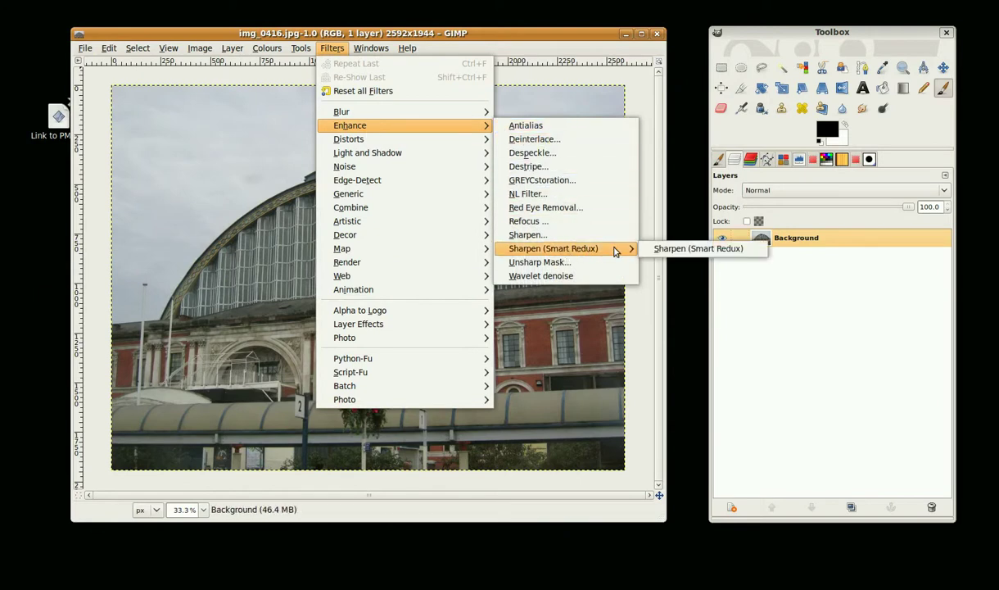
pyautogui.click(666, 251)
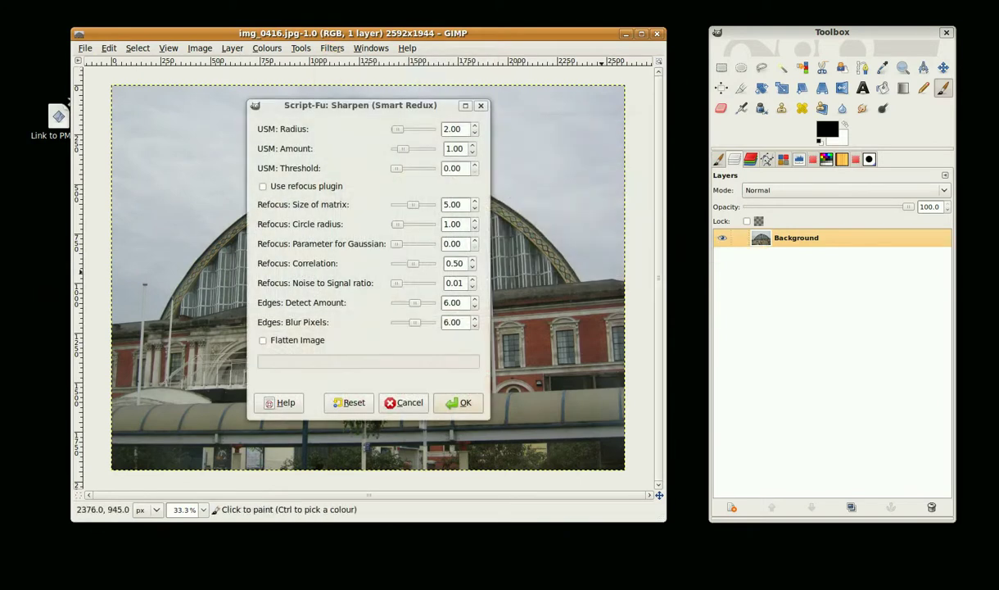
pyautogui.click(452, 404)
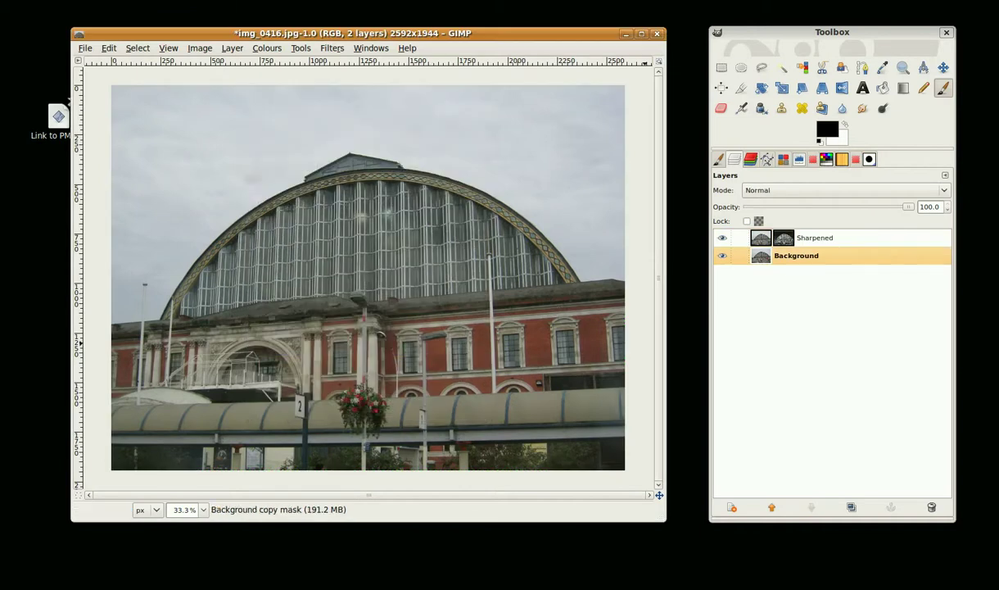
# - Merge the Sharpened layer down into a single Background layer
pyautogui.click(802, 239)
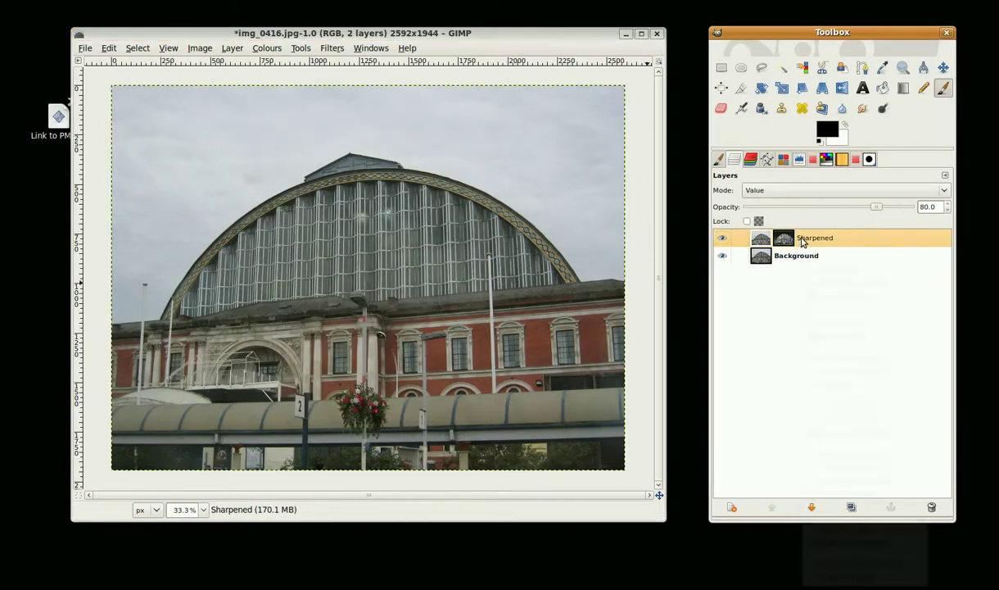
pyautogui.rightClick(803, 239)
pyautogui.click(850, 585)
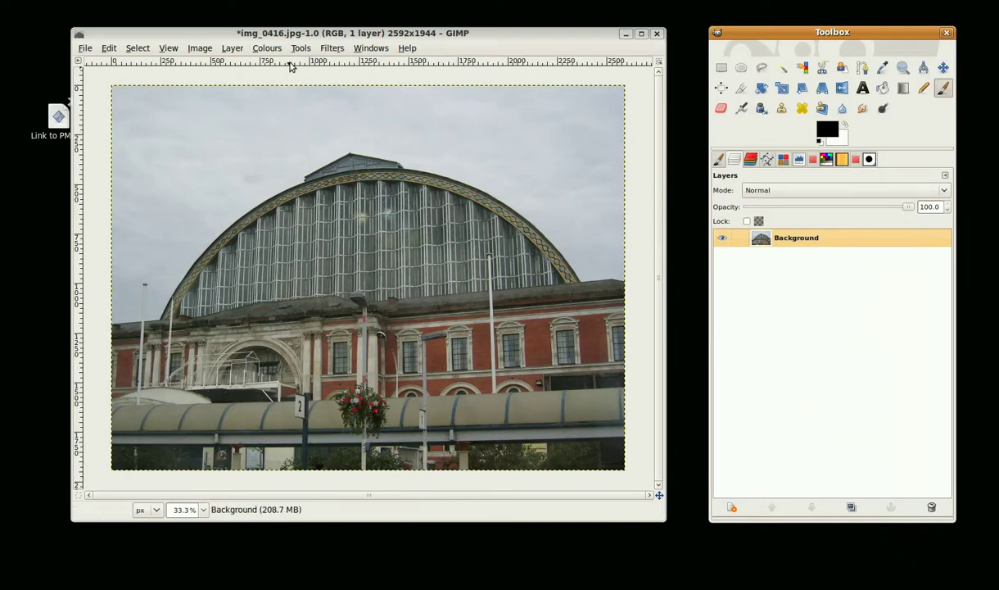
# - Apply automatic Levels to the station photo for brighter, higher-contrast tones
pyautogui.click(267, 48)
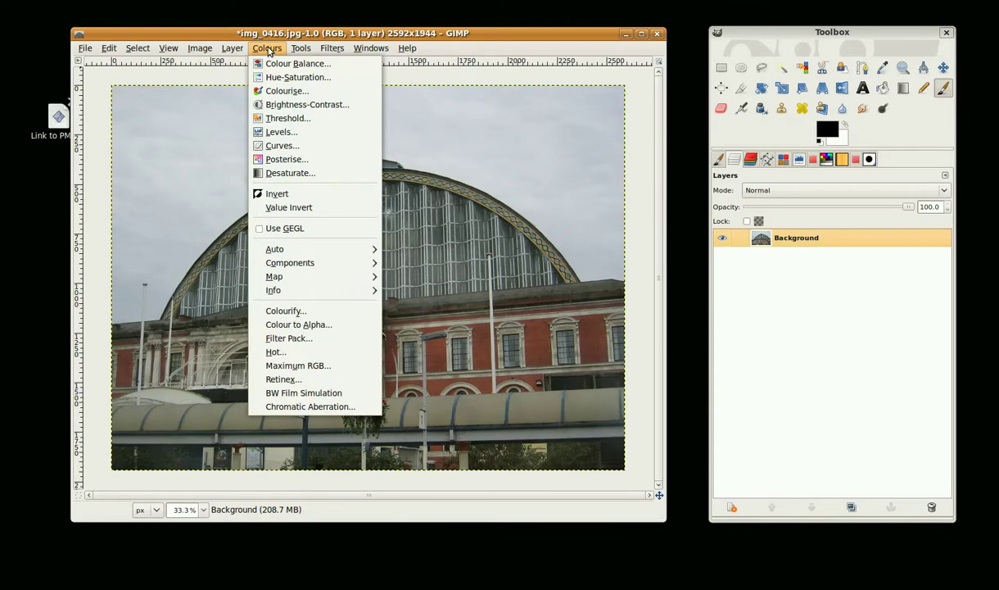
pyautogui.click(287, 133)
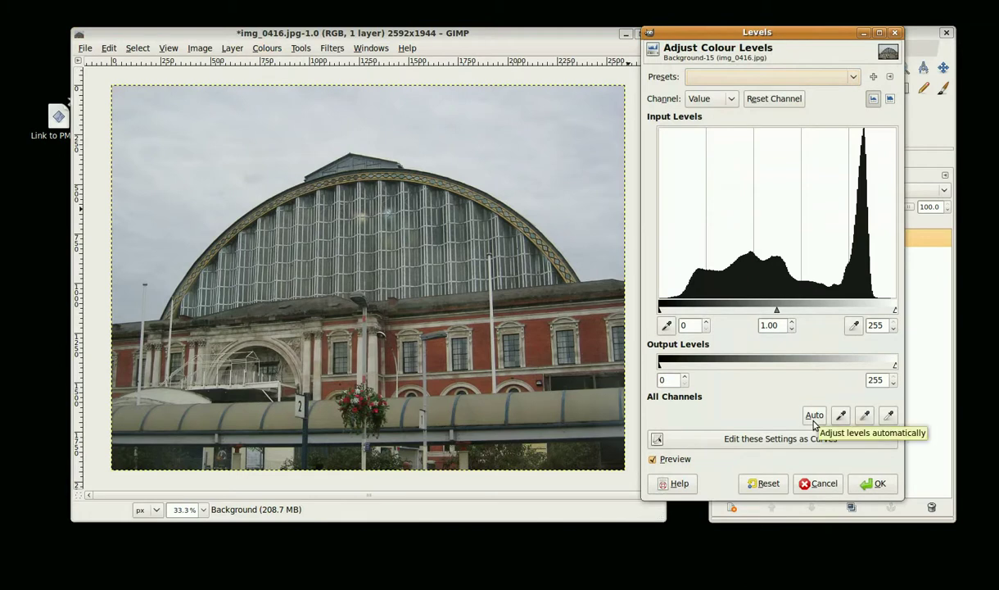
pyautogui.click(815, 416)
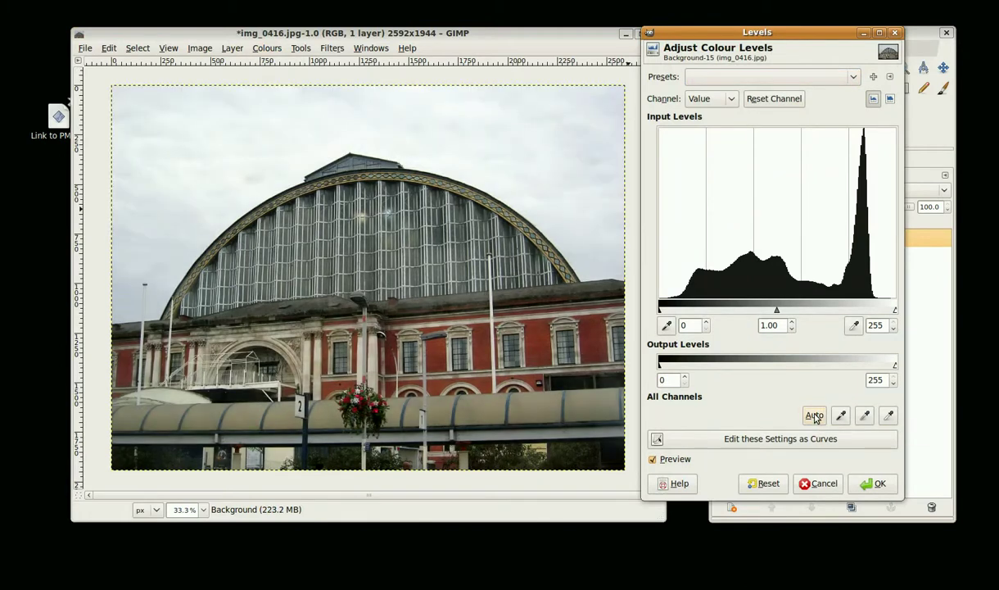
pyautogui.click(882, 487)
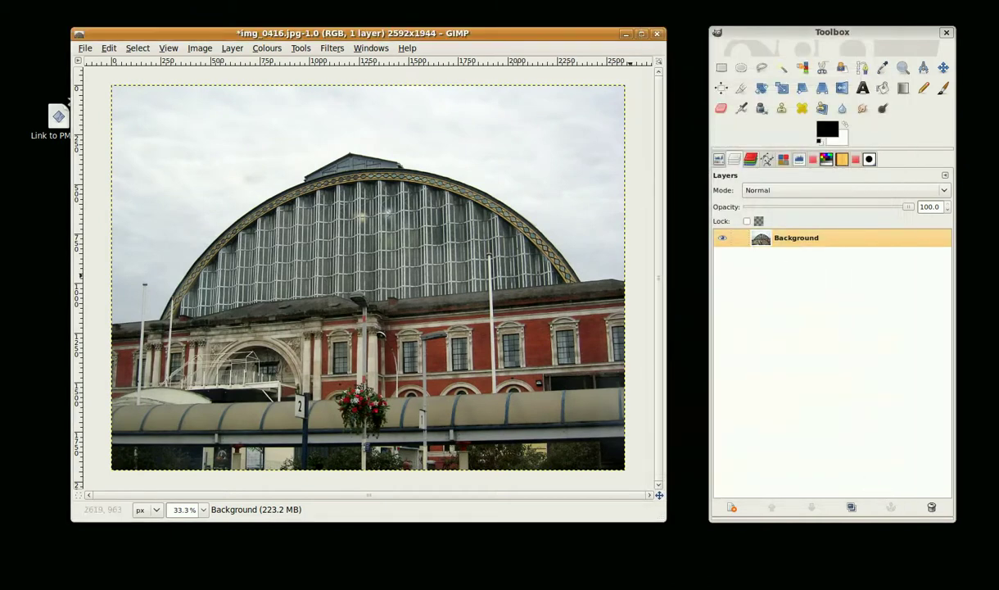
# - Duplicate Background and give the Background copy a black (full transparency) layer mask
pyautogui.click(852, 508)
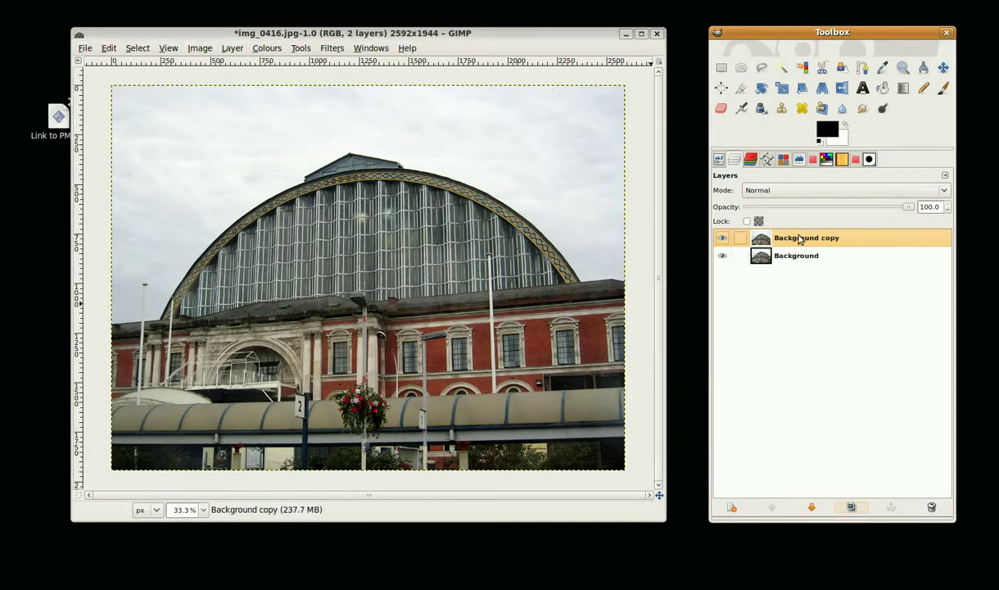
pyautogui.rightClick(799, 239)
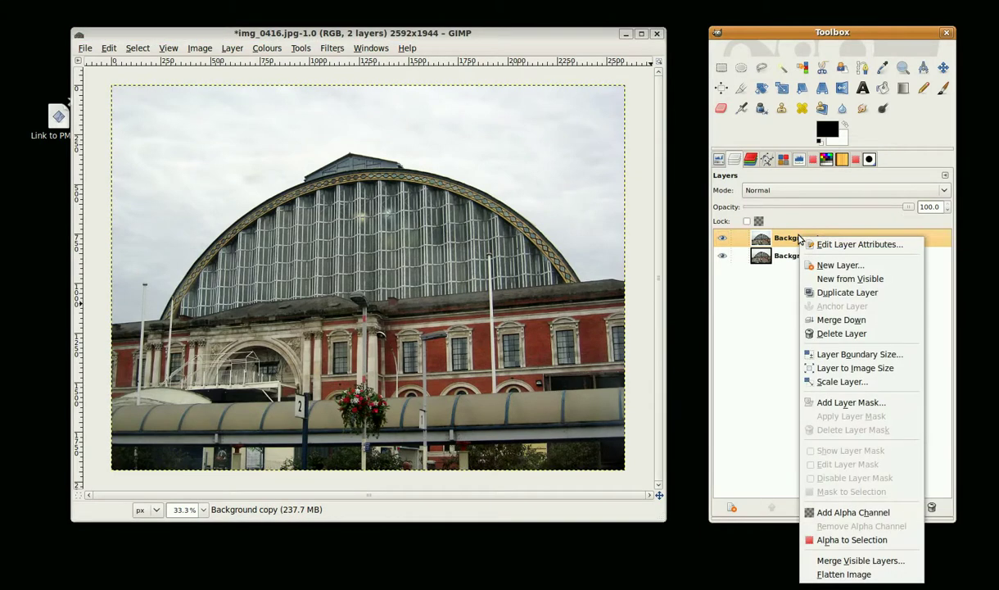
pyautogui.click(841, 404)
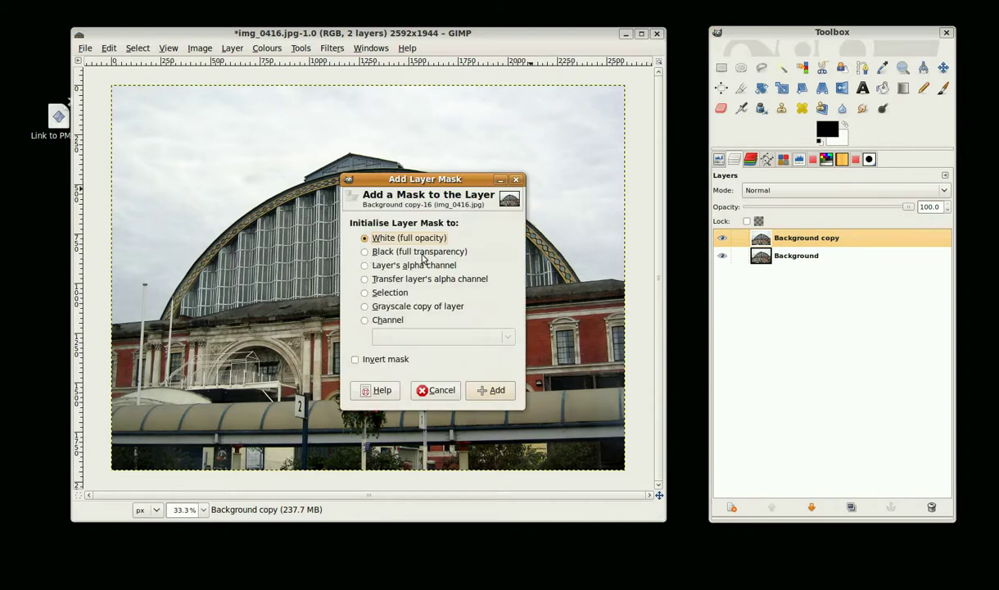
pyautogui.click(365, 252)
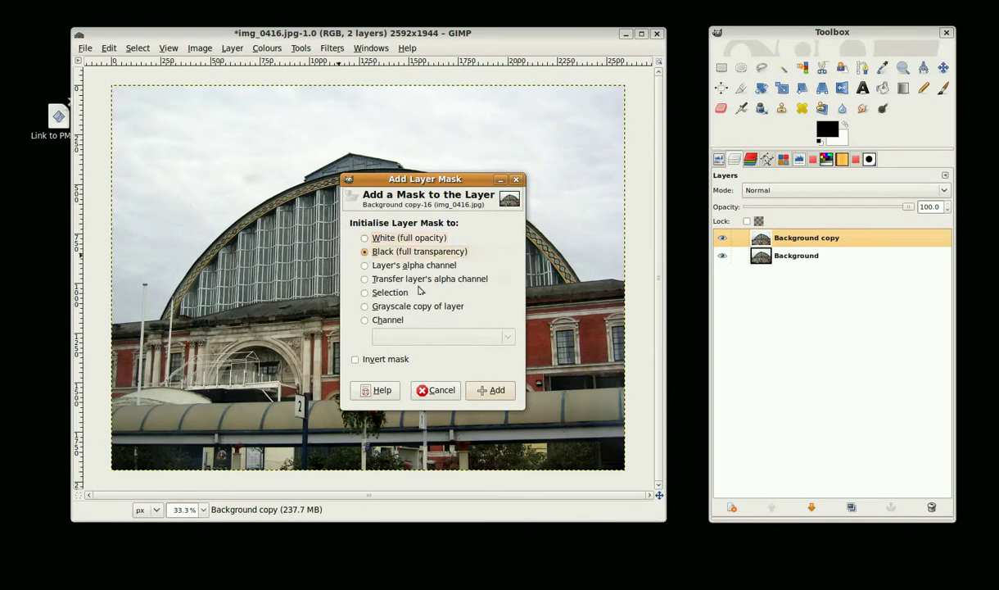
pyautogui.click(495, 391)
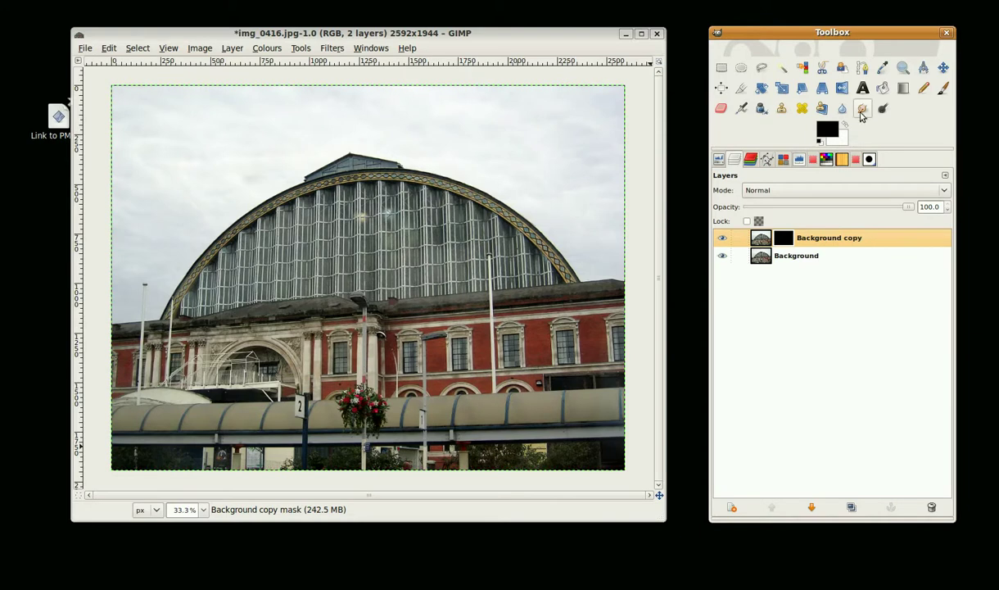
# - With white foreground and Paintbrush, desaturate Background using Average, then target the copy's mask
pyautogui.click(847, 123)
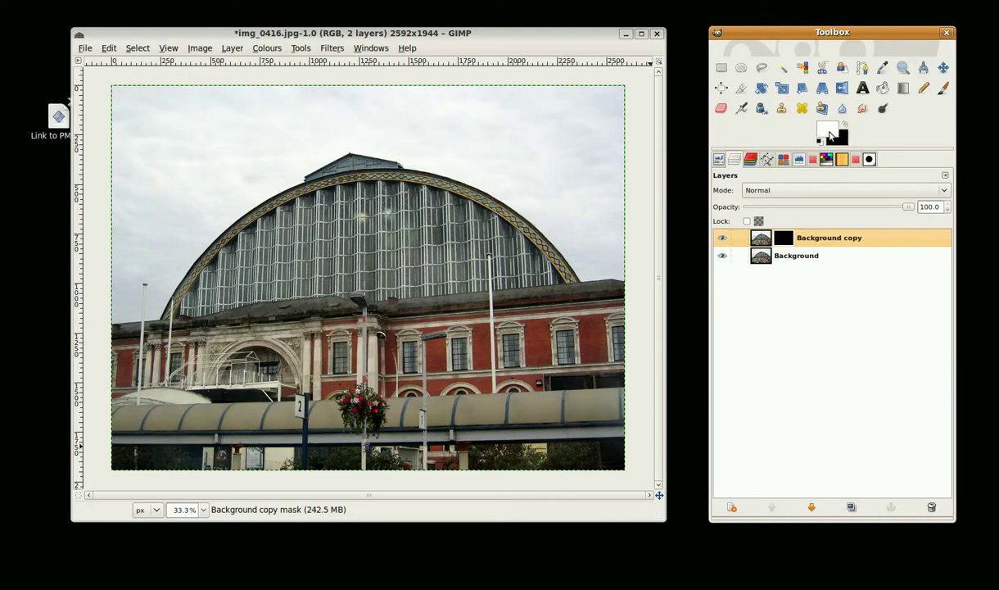
pyautogui.click(943, 89)
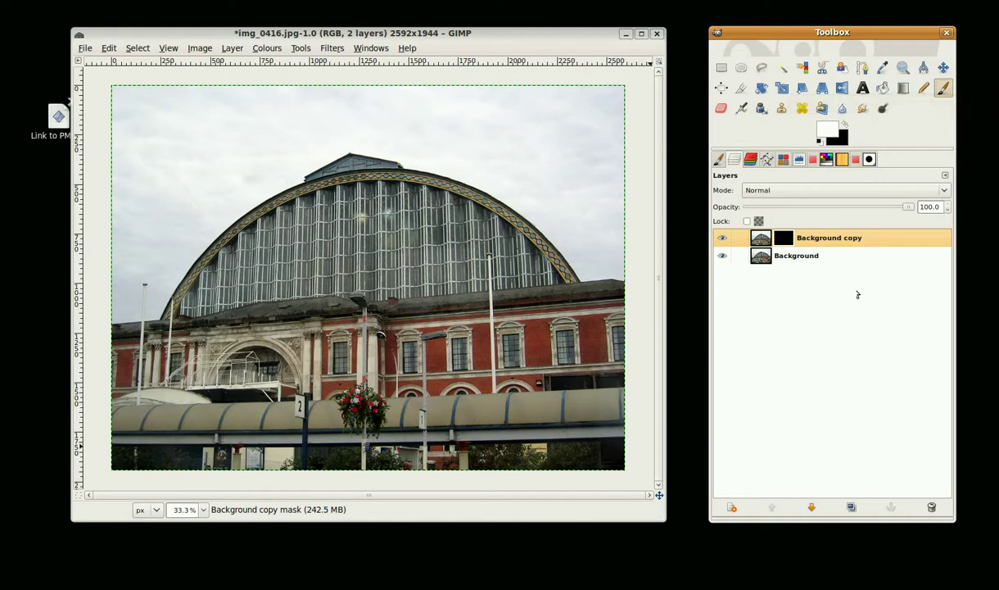
pyautogui.click(791, 259)
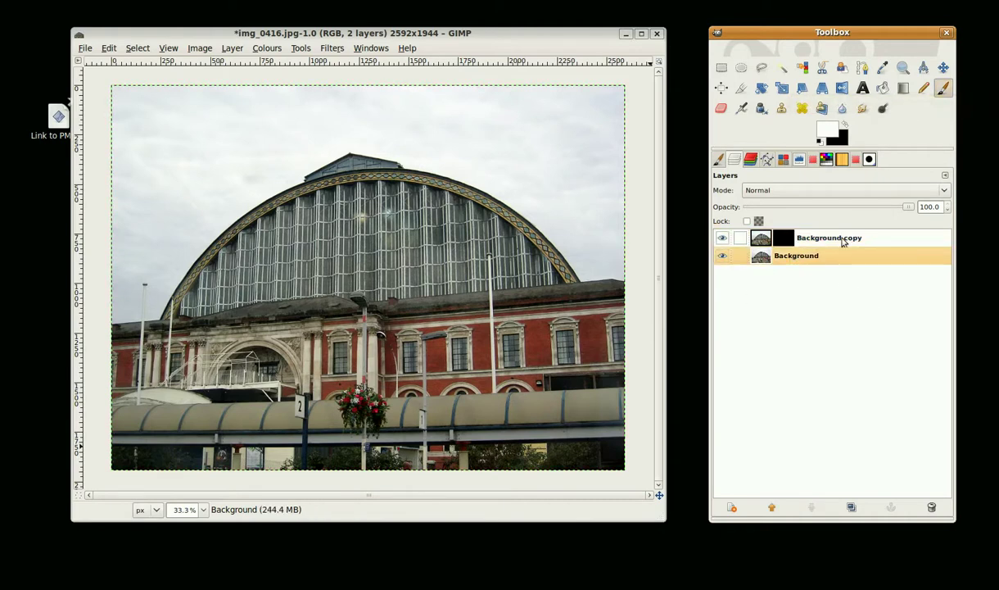
pyautogui.click(262, 49)
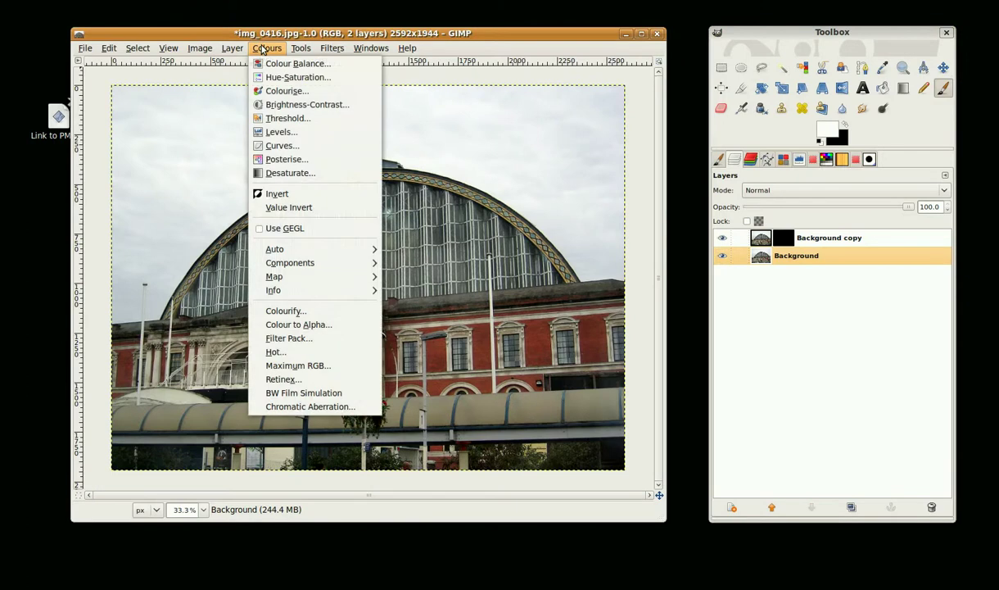
pyautogui.click(270, 174)
pyautogui.click(212, 176)
pyautogui.click(390, 217)
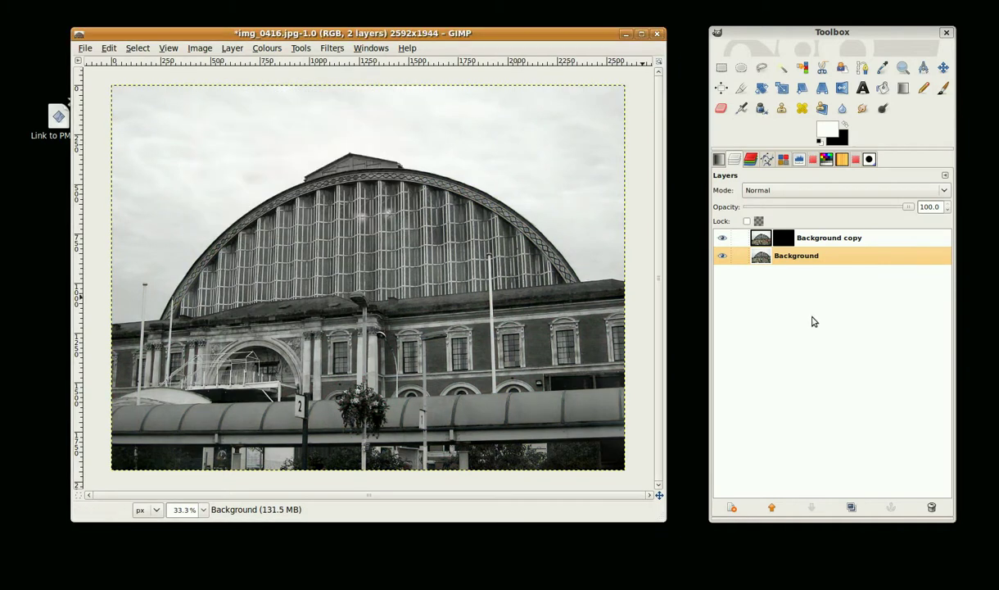
pyautogui.click(826, 239)
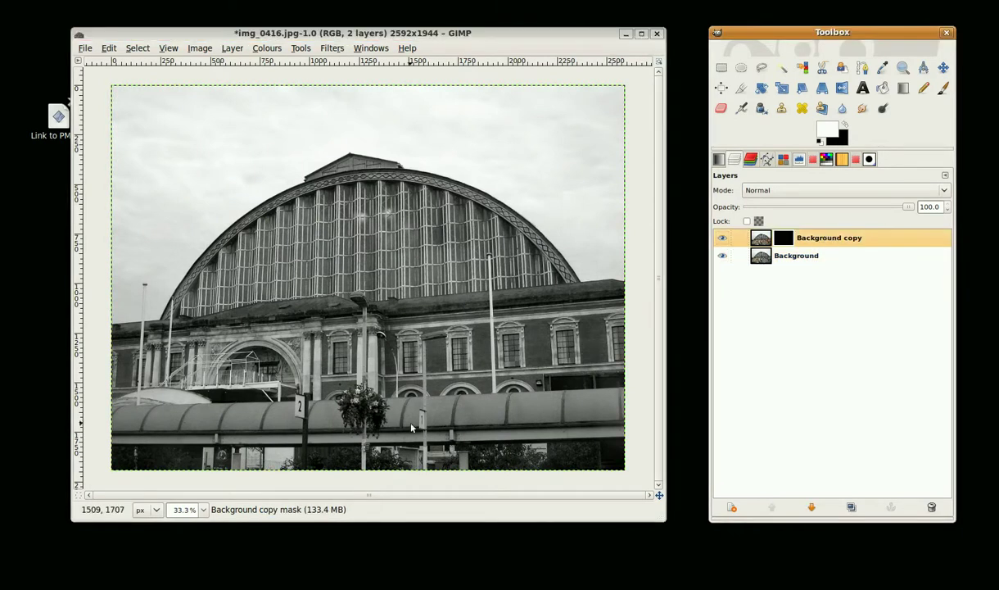
# - Choose the Circle (19) brush from the brushes list
pyautogui.keyDown('ctrl'); pyautogui.scroll(2, 411, 428); pyautogui.keyUp('ctrl')
pyautogui.scroll(-1, 411, 427)
pyautogui.keyDown('ctrl'); pyautogui.scroll(1, 222, 393); pyautogui.keyUp('ctrl')
pyautogui.keyDown('ctrl'); pyautogui.scroll(2, 221, 394); pyautogui.keyUp('ctrl')
pyautogui.hscroll(2, 401, 496)
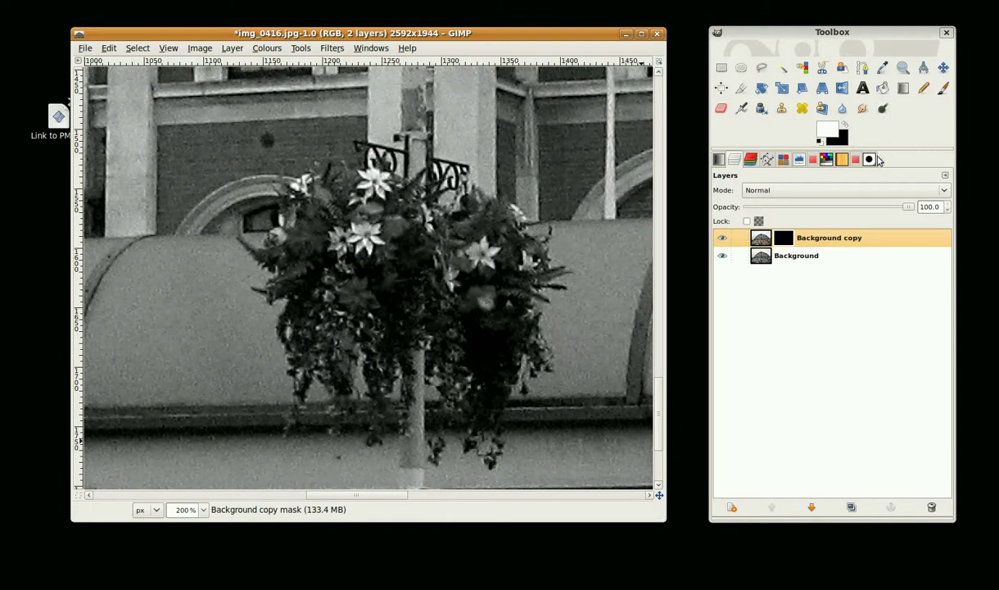
pyautogui.click(870, 160)
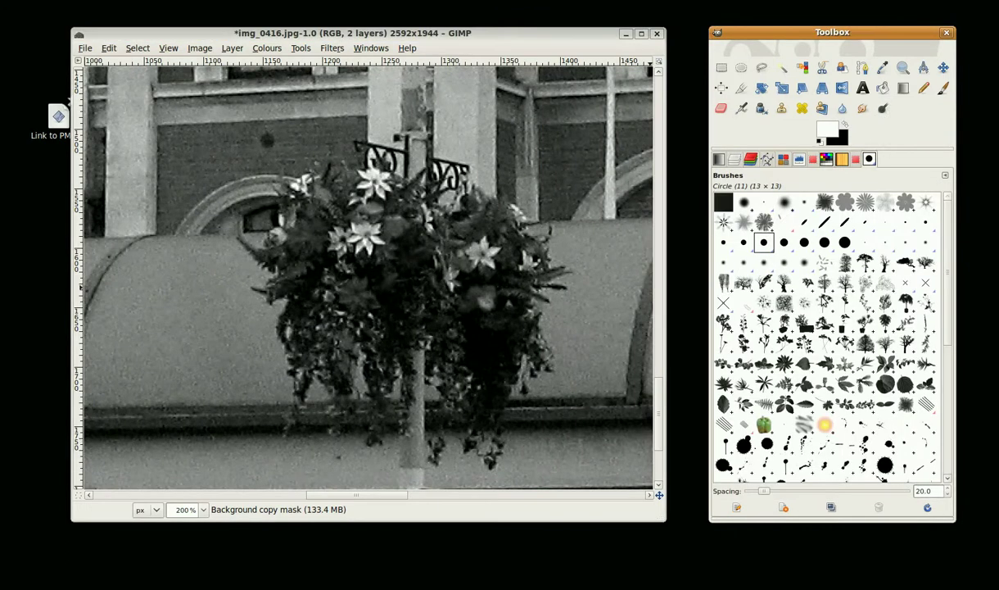
pyautogui.click(845, 243)
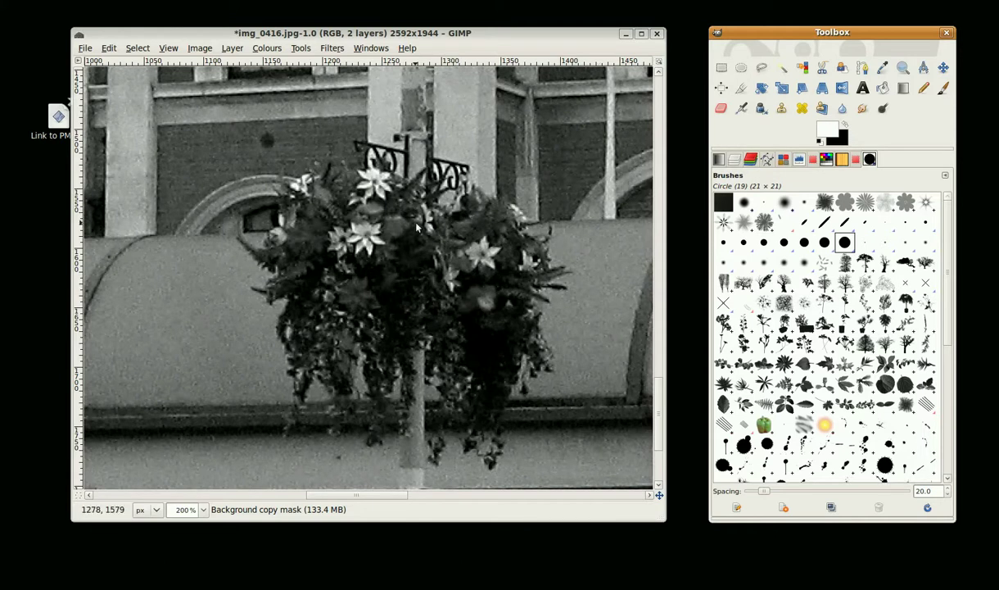
# - Enlarge the Paintbrush and paint colour back into the hanging flower basket
pyautogui.click(943, 88)
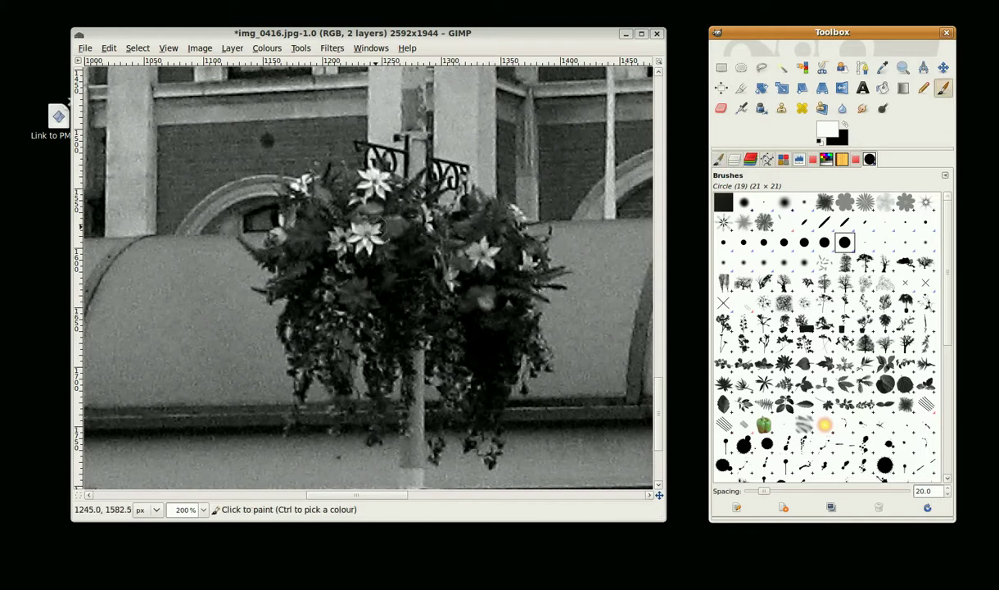
pyautogui.press(']')
pyautogui.press(']')
pyautogui.press(']')
pyautogui.press(']')
pyautogui.press(']')
pyautogui.press(']')
pyautogui.press(']')
pyautogui.press(']')
pyautogui.press(']')
pyautogui.press(']')
pyautogui.moveTo(358, 267)
pyautogui.mouseDown()
pyautogui.moveTo(464, 277)
pyautogui.moveTo(469, 301)
pyautogui.moveTo(480, 290)
pyautogui.moveTo(338, 214)
pyautogui.mouseUp()
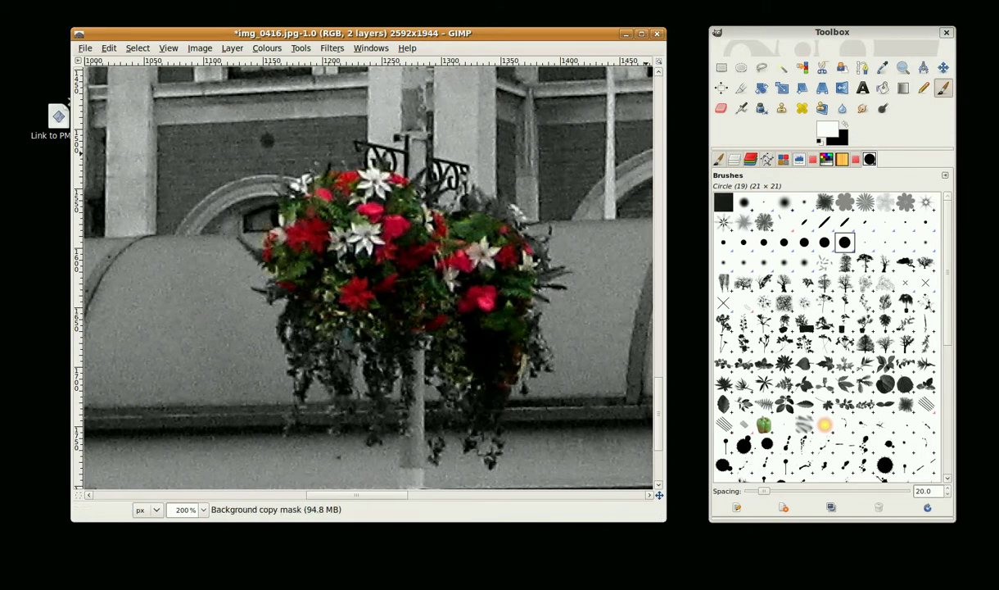
# - With a soft-edged brush, restore colour to the basket's left and lower-left leaves
pyautogui.click(803, 262)
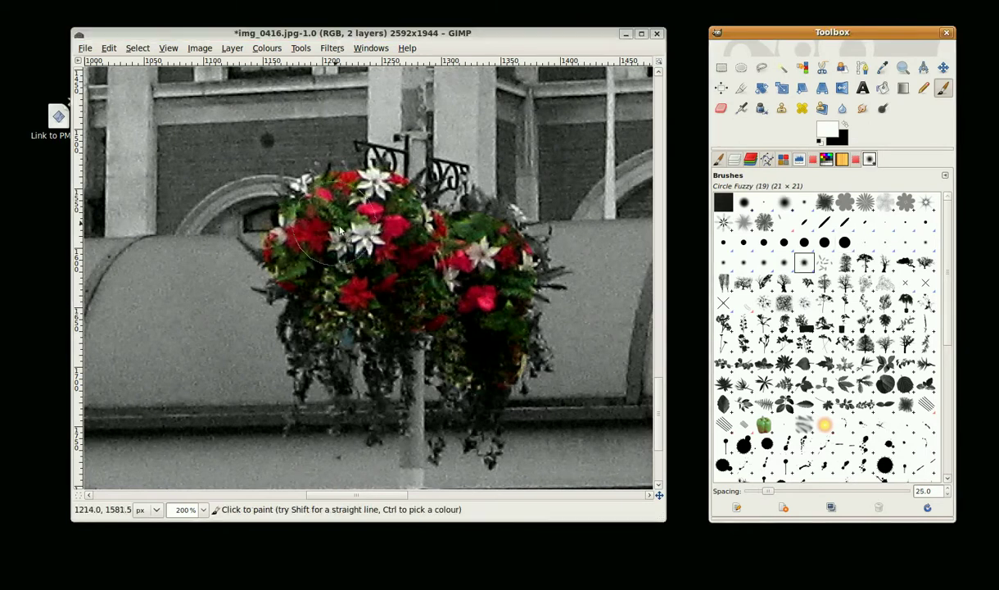
pyautogui.moveTo(340, 281)
pyautogui.mouseDown()
pyautogui.moveTo(331, 336)
pyautogui.moveTo(348, 321)
pyautogui.moveTo(311, 243)
pyautogui.moveTo(303, 192)
pyautogui.moveTo(418, 221)
pyautogui.moveTo(486, 221)
pyautogui.moveTo(516, 258)
pyautogui.moveTo(499, 279)
pyautogui.moveTo(512, 317)
pyautogui.moveTo(479, 390)
pyautogui.moveTo(428, 374)
pyautogui.moveTo(386, 324)
pyautogui.moveTo(281, 419)
pyautogui.moveTo(279, 407)
pyautogui.moveTo(299, 417)
pyautogui.moveTo(289, 303)
pyautogui.moveTo(263, 258)
pyautogui.moveTo(236, 241)
pyautogui.moveTo(260, 248)
pyautogui.mouseUp()
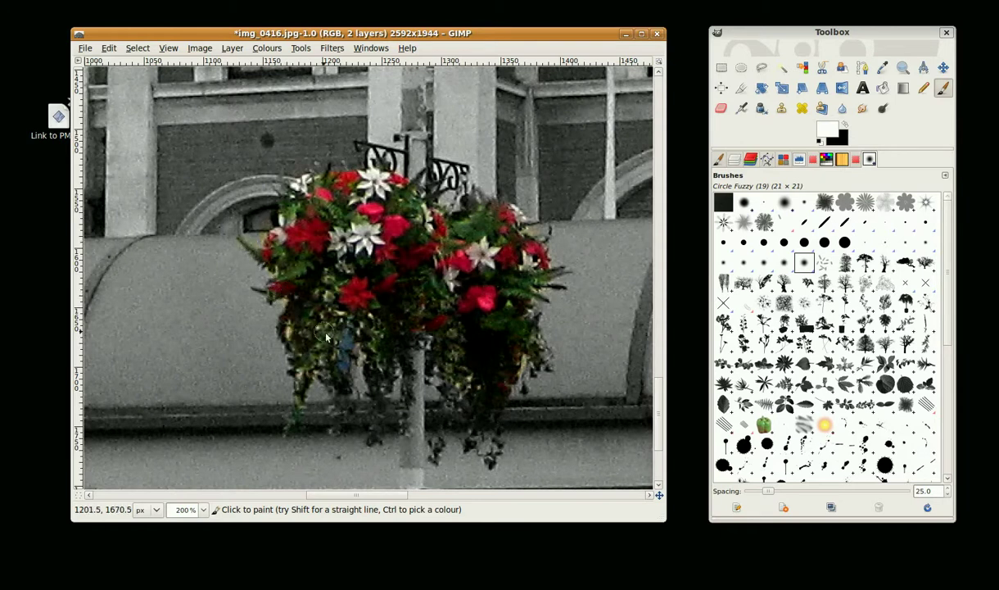
pyautogui.moveTo(342, 400)
pyautogui.mouseDown()
pyautogui.moveTo(336, 414)
pyautogui.moveTo(378, 321)
pyautogui.moveTo(383, 392)
pyautogui.moveTo(406, 334)
pyautogui.mouseUp()
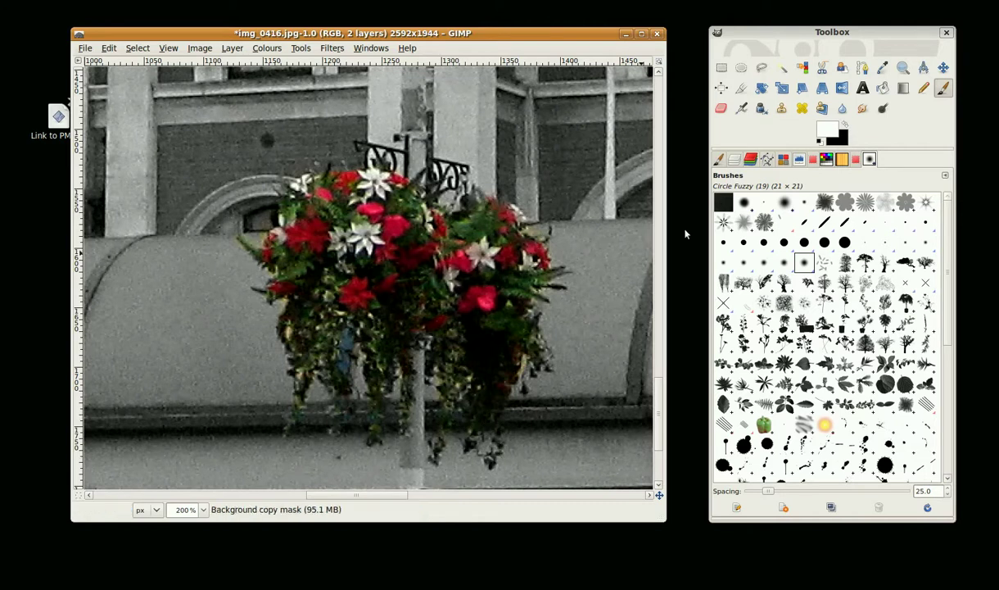
pyautogui.keyDown('ctrl'); pyautogui.scroll(-2, 652, 124); pyautogui.keyUp('ctrl')
pyautogui.click(746, 160)
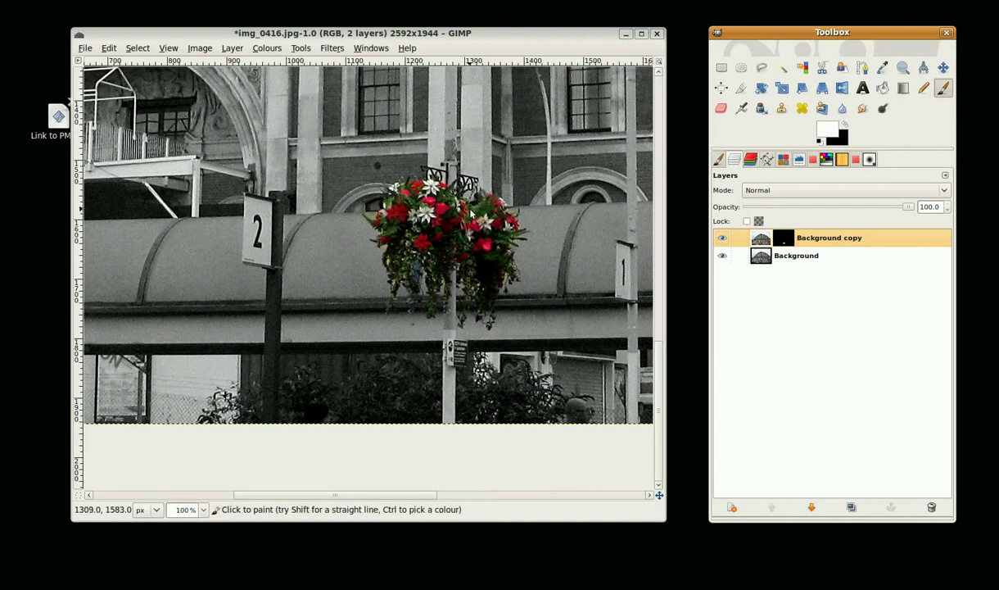
# - Open Curves and cancel it, leaving the photo unchanged with Background copy selected
pyautogui.scroll(3, 449, 202)
pyautogui.click(267, 48)
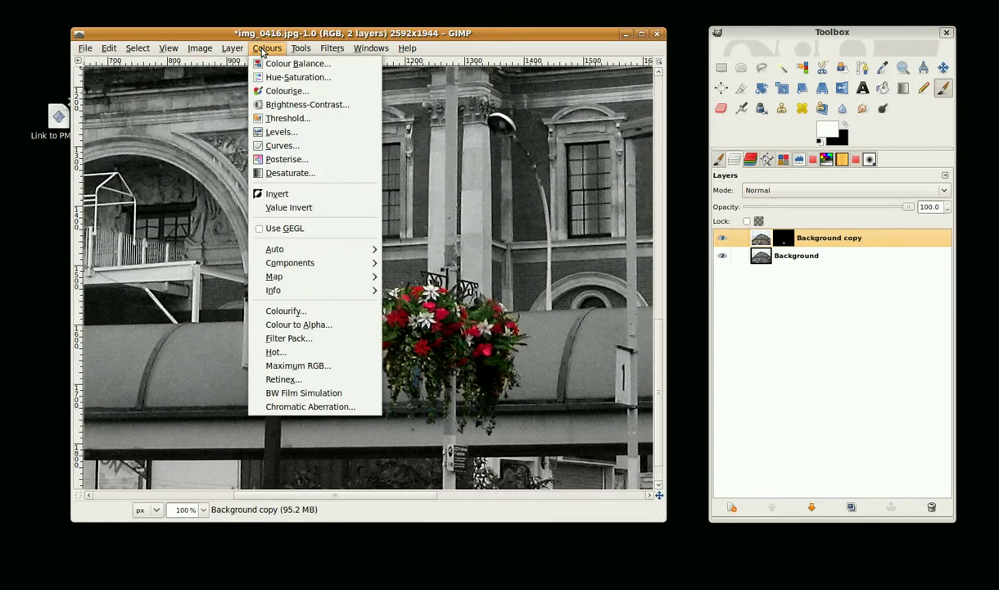
pyautogui.click(278, 145)
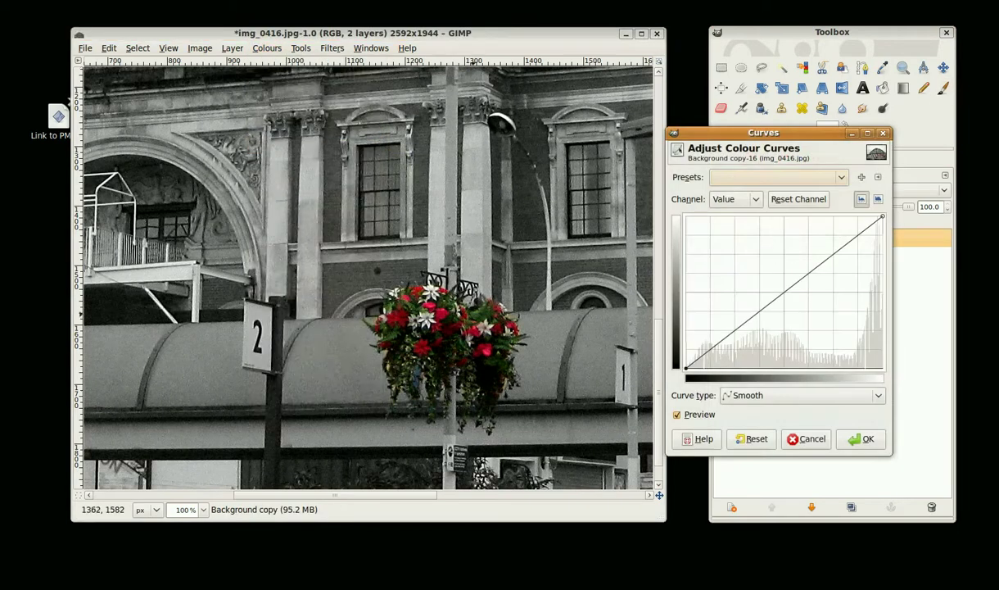
pyautogui.click(803, 442)
pyautogui.click(770, 217)
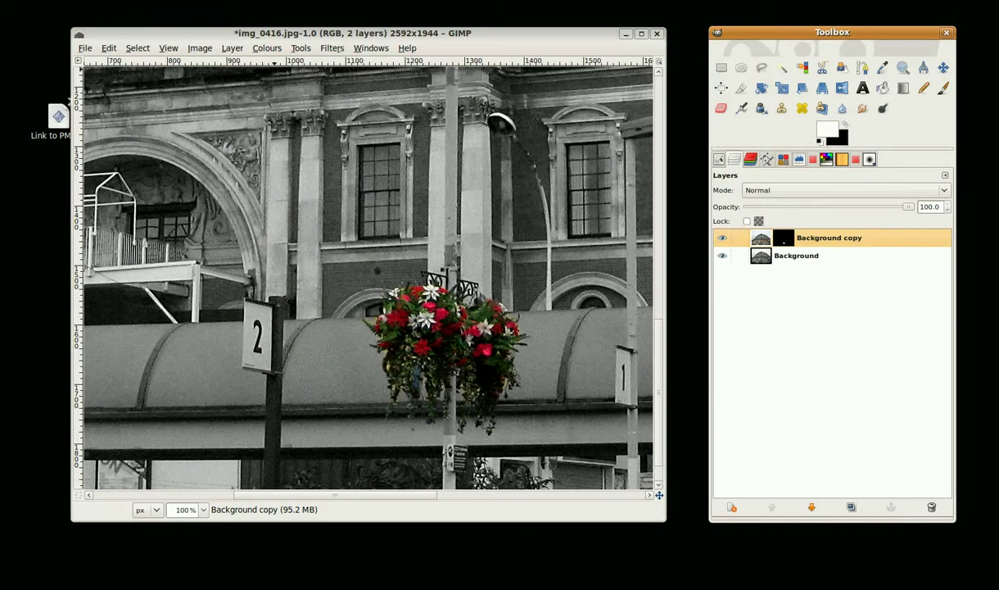
pyautogui.click(268, 48)
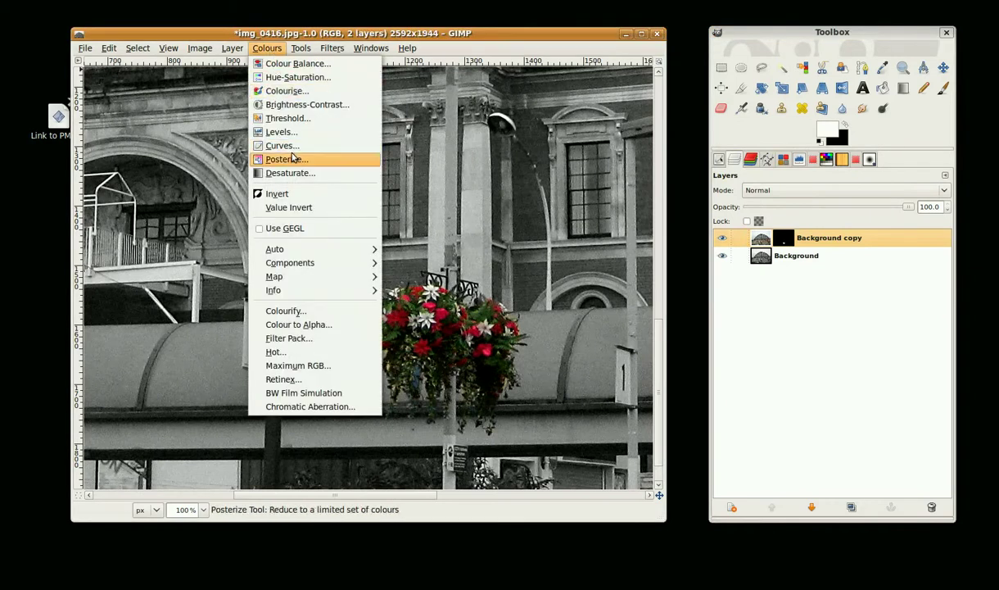
# - Raise the Red, Green and Blue curves in the midtones on Background copy and apply
pyautogui.click(284, 145)
pyautogui.click(760, 202)
pyautogui.click(733, 215)
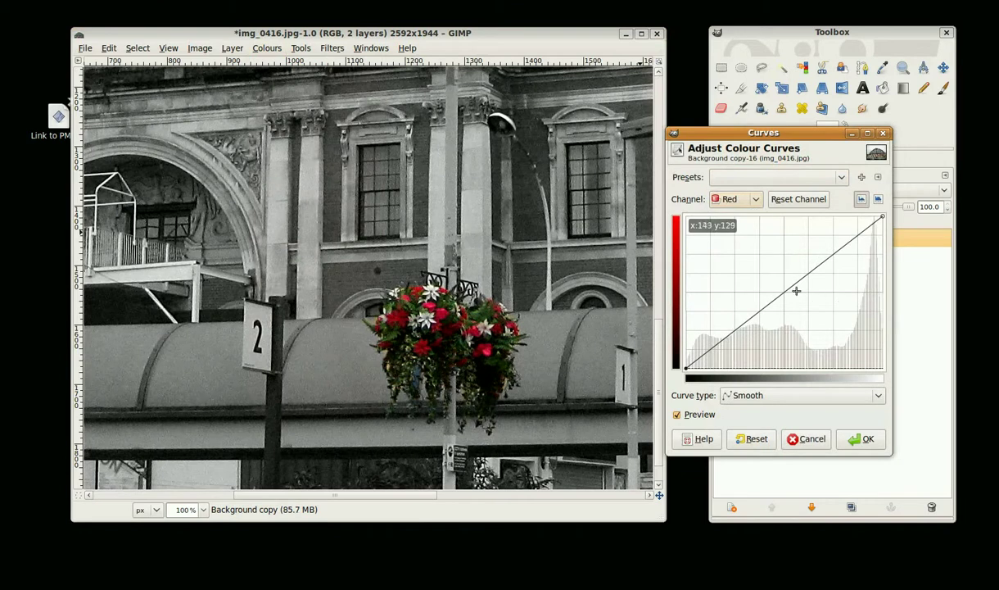
pyautogui.moveTo(784, 290); pyautogui.dragTo(842, 234)
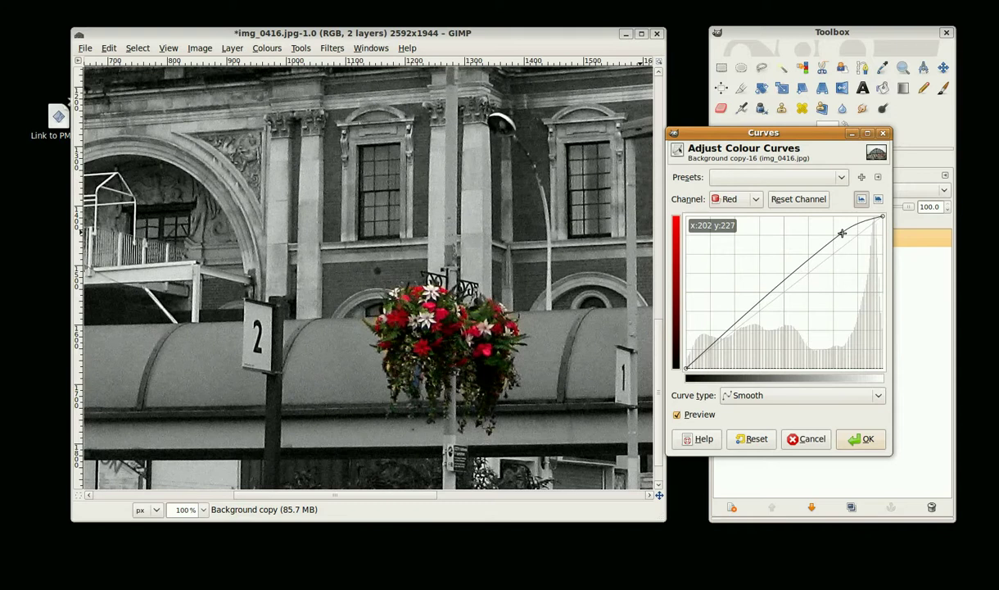
pyautogui.click(757, 201)
pyautogui.moveTo(786, 293); pyautogui.dragTo(818, 247)
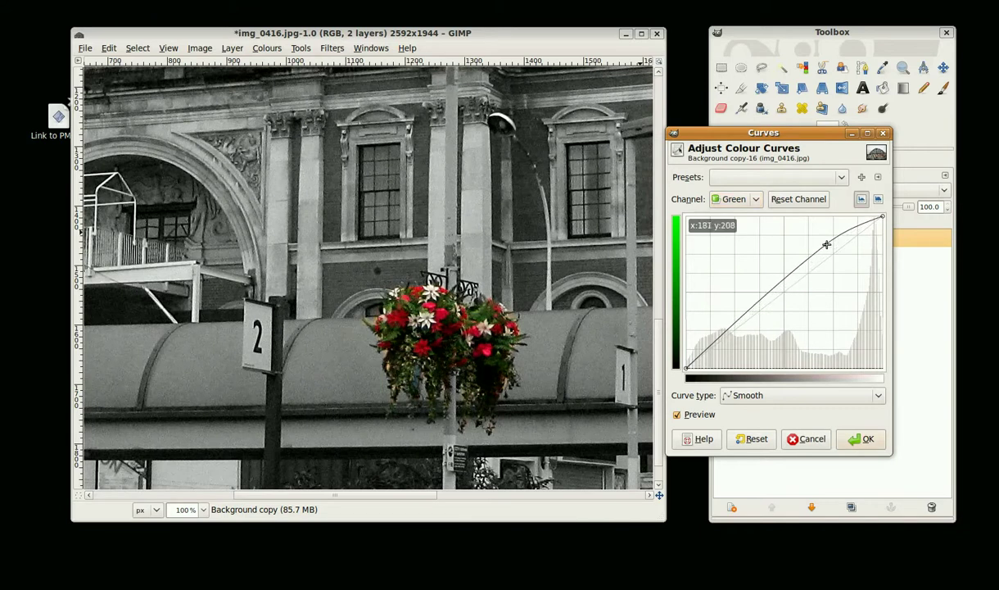
pyautogui.click(757, 201)
pyautogui.click(752, 215)
pyautogui.moveTo(795, 283)
pyautogui.mouseDown()
pyautogui.moveTo(790, 273)
pyautogui.moveTo(805, 301)
pyautogui.moveTo(817, 252)
pyautogui.mouseUp()
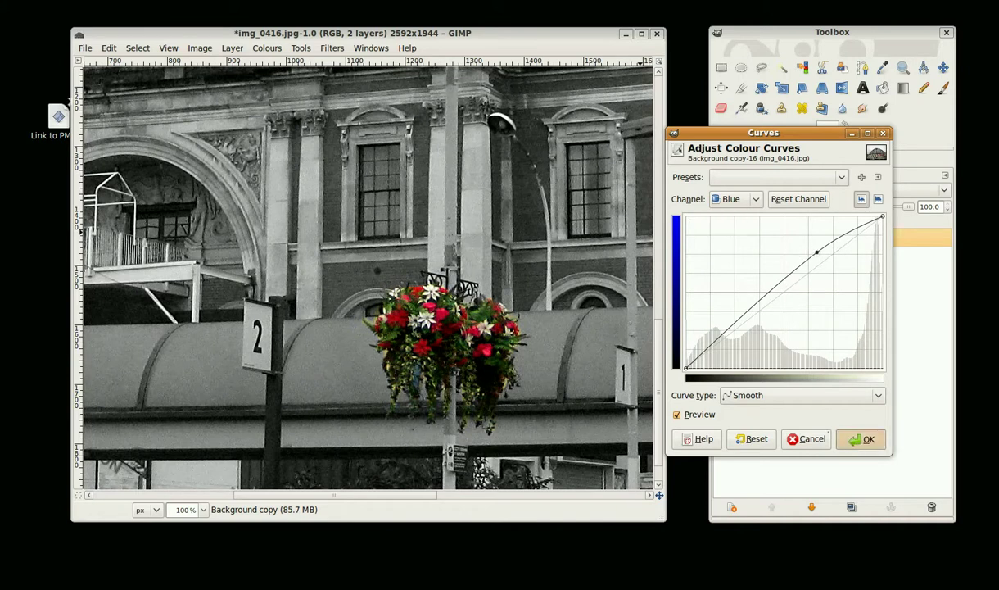
pyautogui.click(860, 438)
pyautogui.scroll(-2, 524, 246)
pyautogui.scroll(3, 578, 247)
# - Flatten the greyscale photo and coloured-basket layer into one Background layer
pyautogui.scroll(-1, 594, 246)
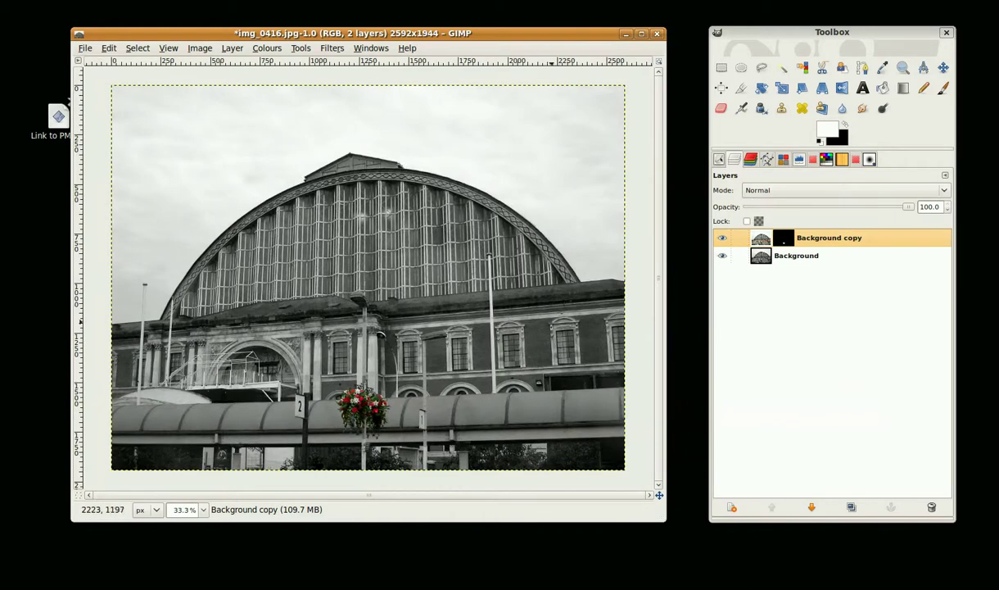
pyautogui.rightClick(792, 236)
pyautogui.click(856, 574)
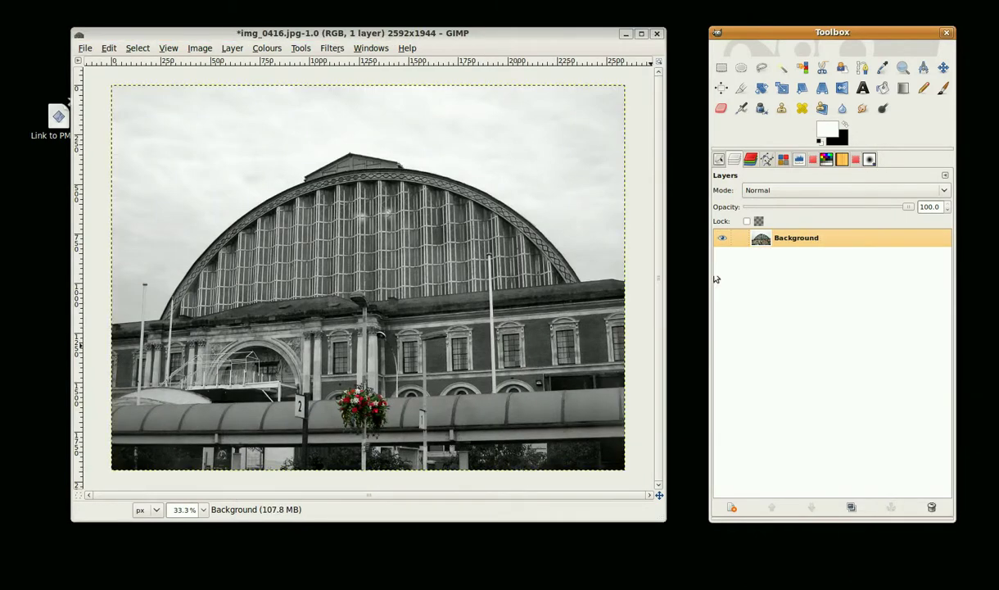
pyautogui.click(746, 87)
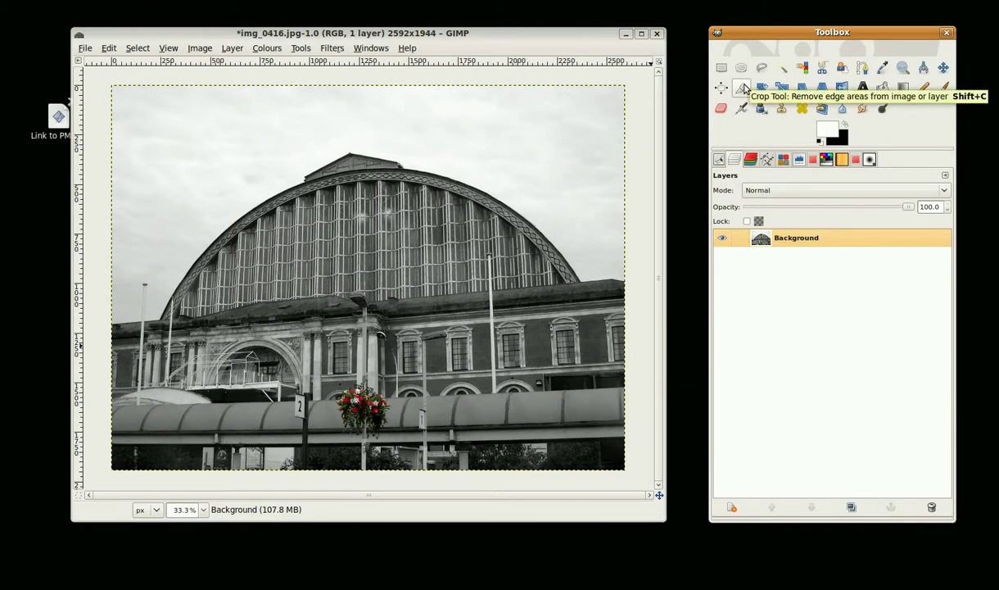
# - Crop the photo to 714×601 around the hanging basket, number signs and arched canopy
pyautogui.moveTo(270, 333); pyautogui.dragTo(485, 469)
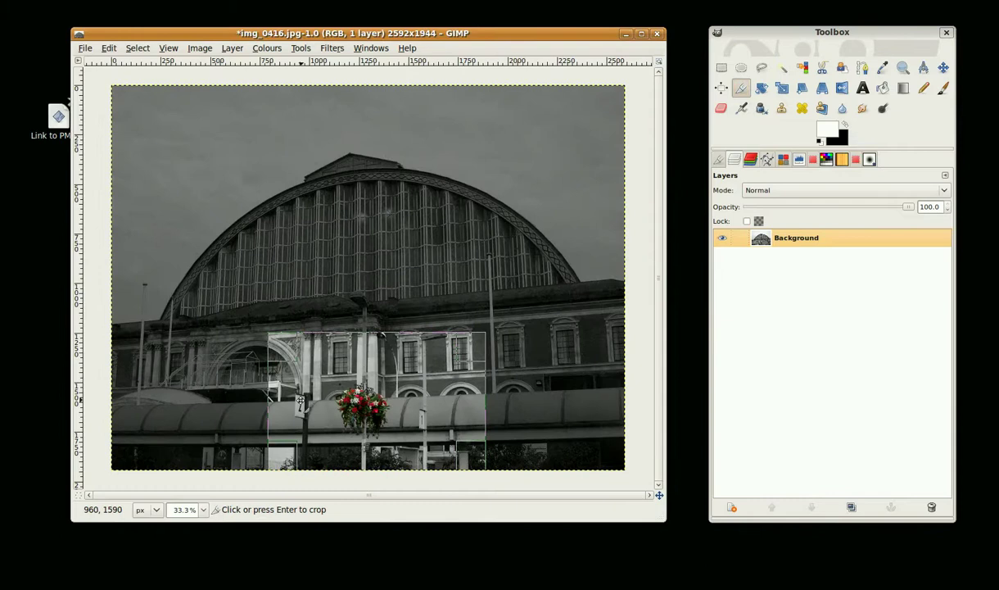
pyautogui.moveTo(277, 385); pyautogui.dragTo(300, 385)
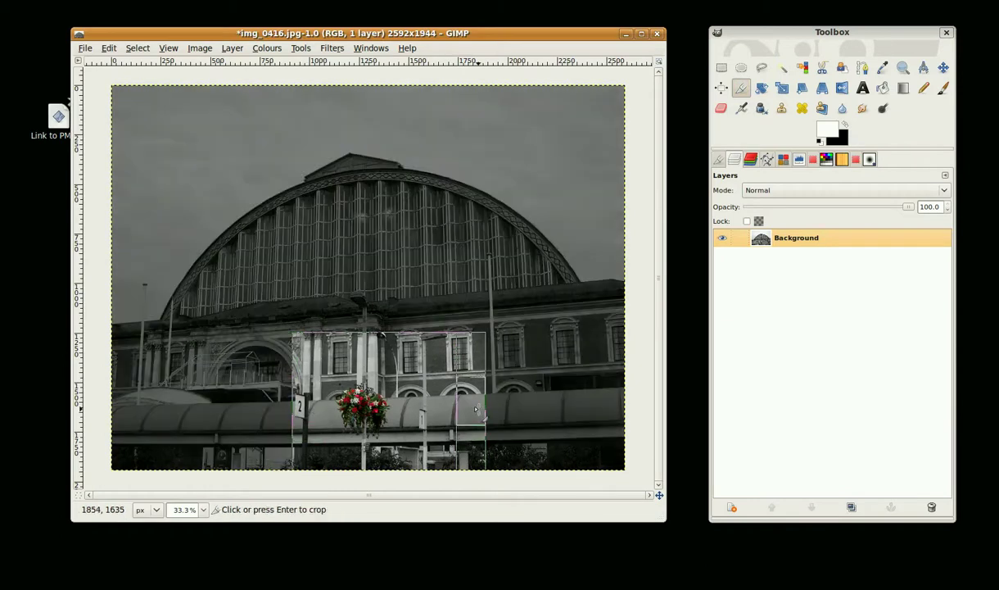
pyautogui.moveTo(455, 389); pyautogui.dragTo(359, 434)
pyautogui.press('+')
pyautogui.press('+')
pyautogui.scroll(2, 546, 403)
pyautogui.scroll(-2, 546, 403)
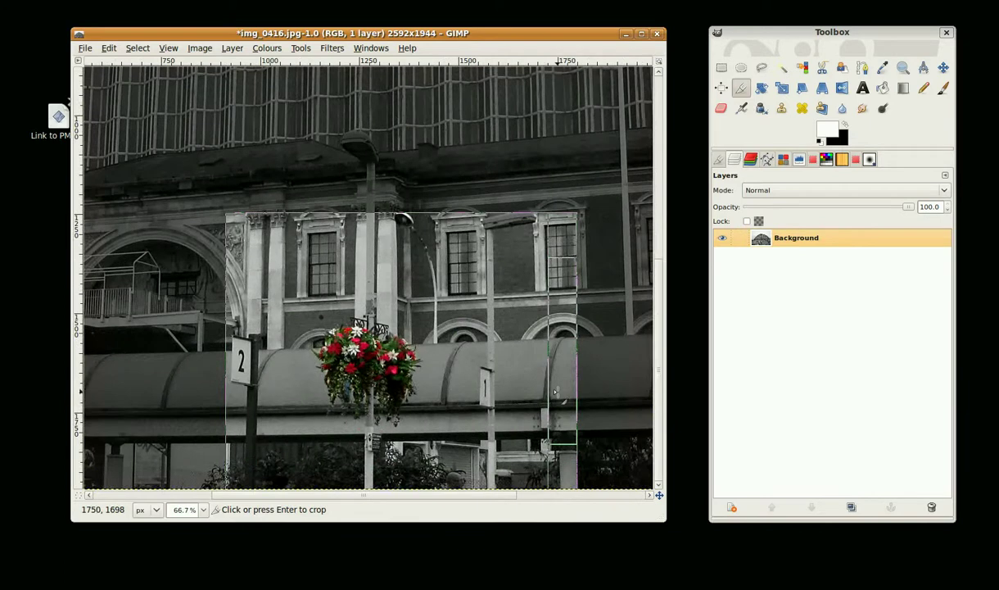
pyautogui.moveTo(546, 403); pyautogui.dragTo(515, 402)
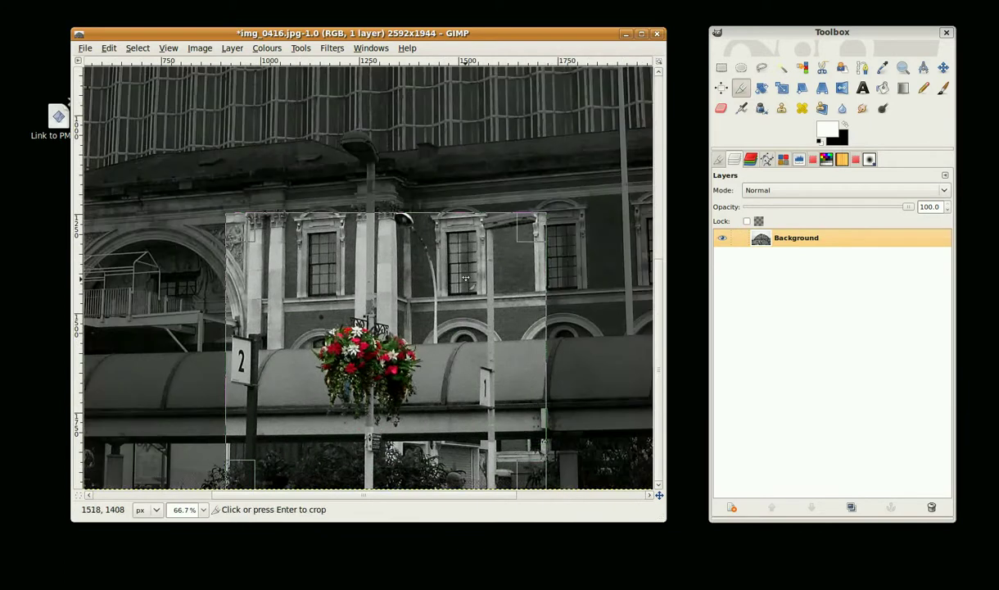
pyautogui.moveTo(471, 219); pyautogui.dragTo(471, 251)
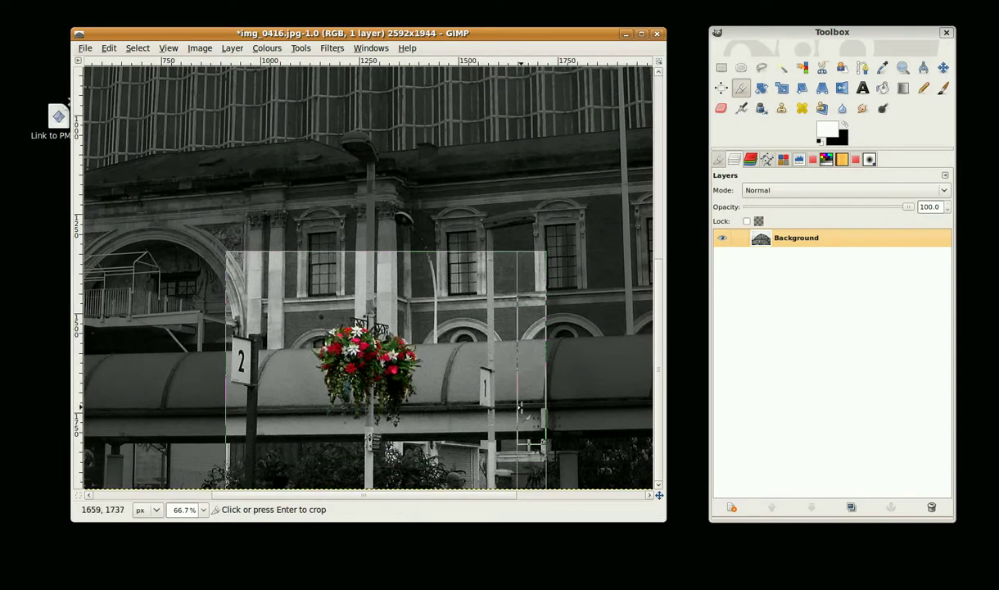
pyautogui.moveTo(522, 409); pyautogui.dragTo(483, 412)
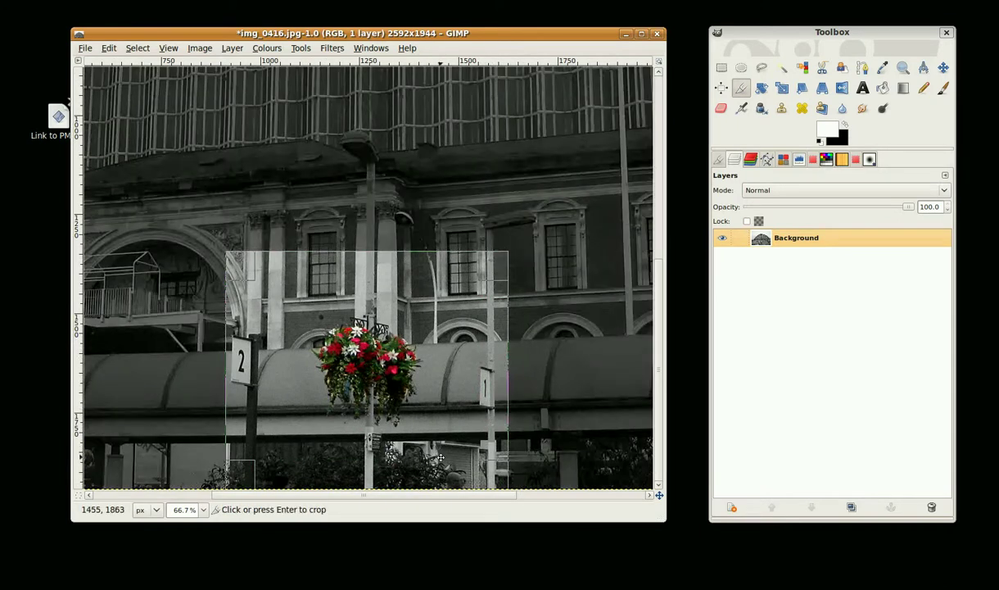
pyautogui.click(423, 365)
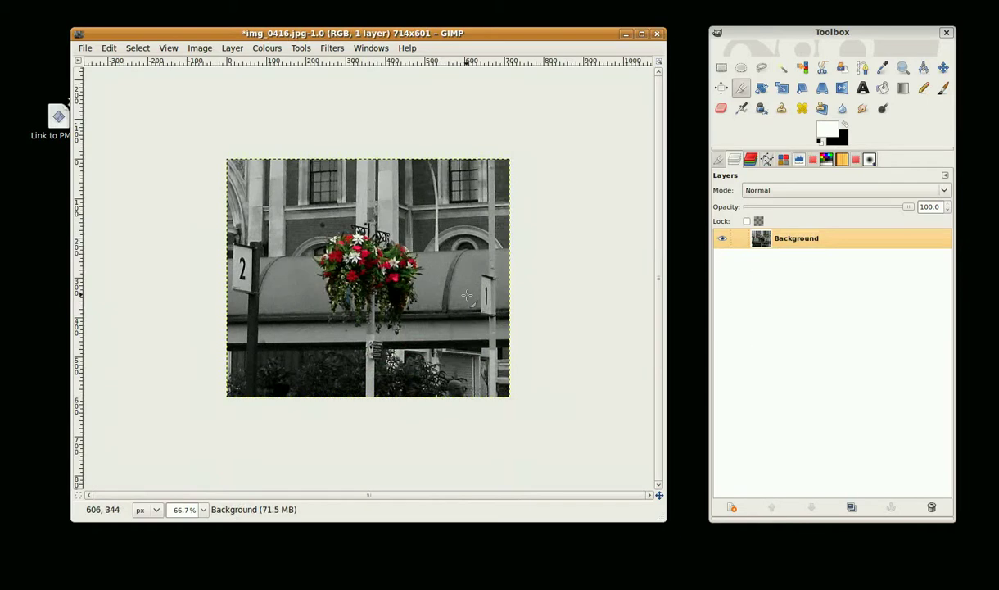